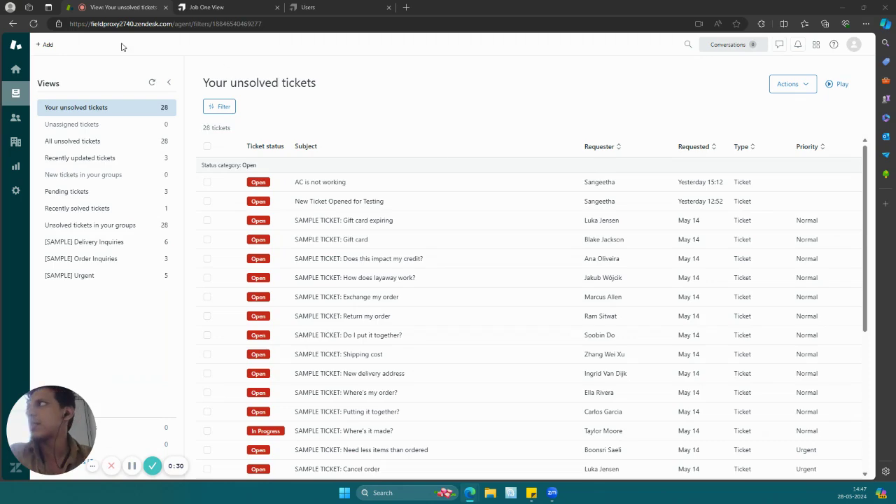
- Start a new ticket and select the existing customer as its requester
click(48, 46)
click(67, 87)
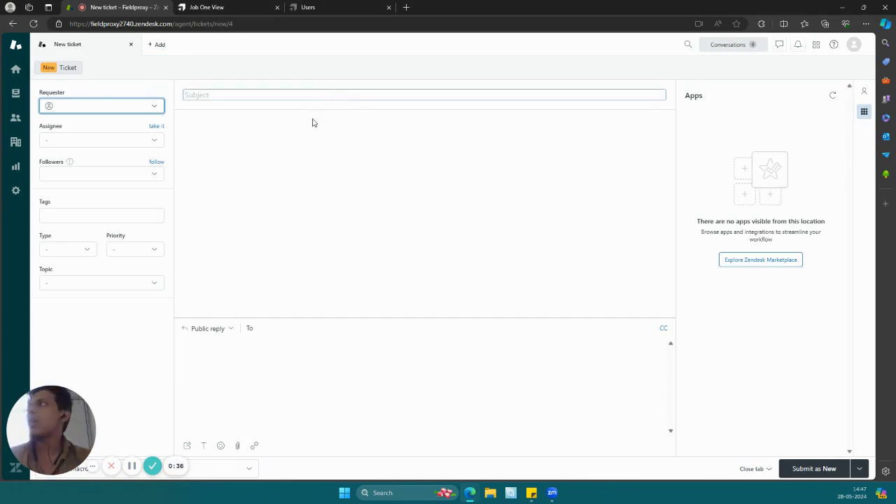
click(136, 107)
text(sange)
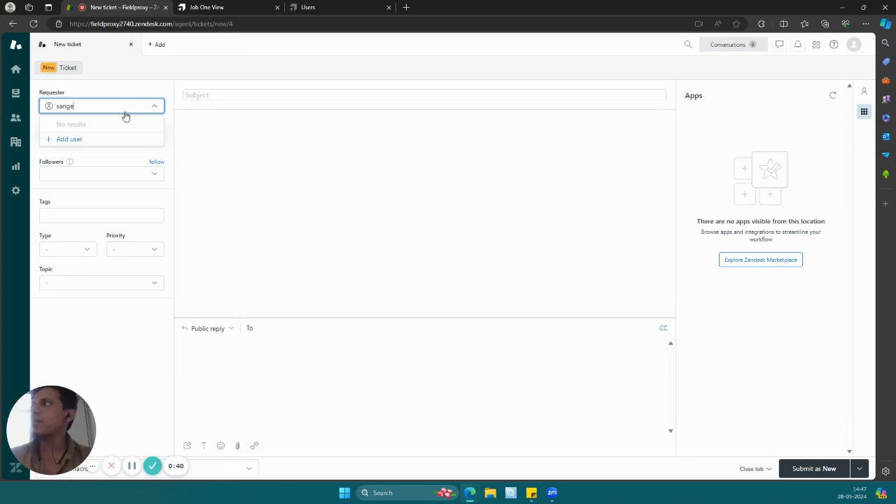
click(114, 124)
- Set the ticket subject to "HVAC Service required - URGENT!!!"
click(232, 95)
text(HVAC )
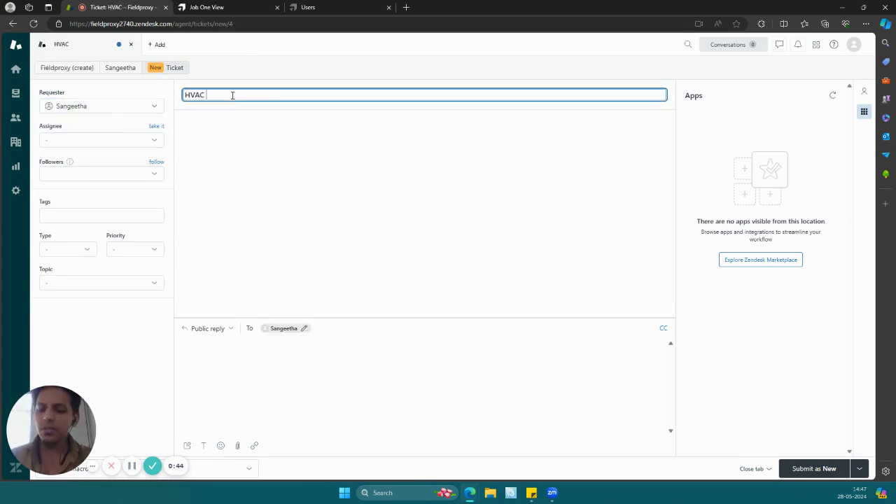
text(Service required - URGENT!!!)
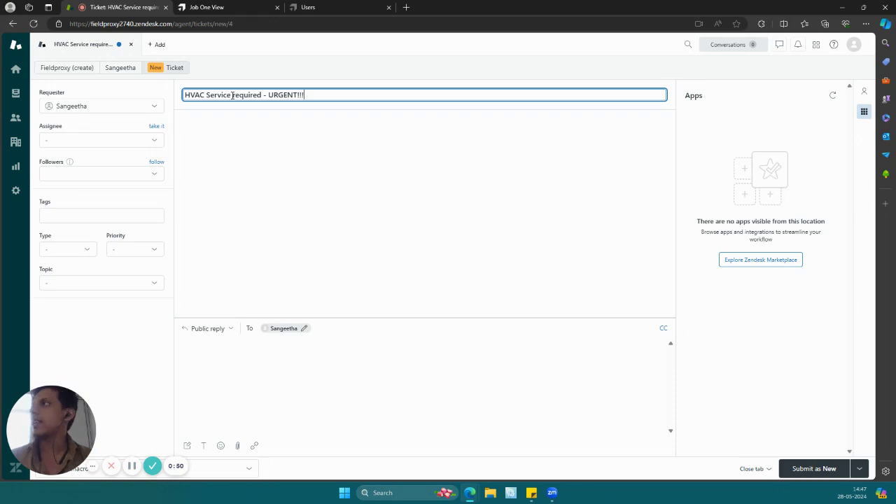
- Write "Ninth Floor - HVAC unit needs replacement" with the site address as the public reply and submit the ticket as New
click(233, 414)
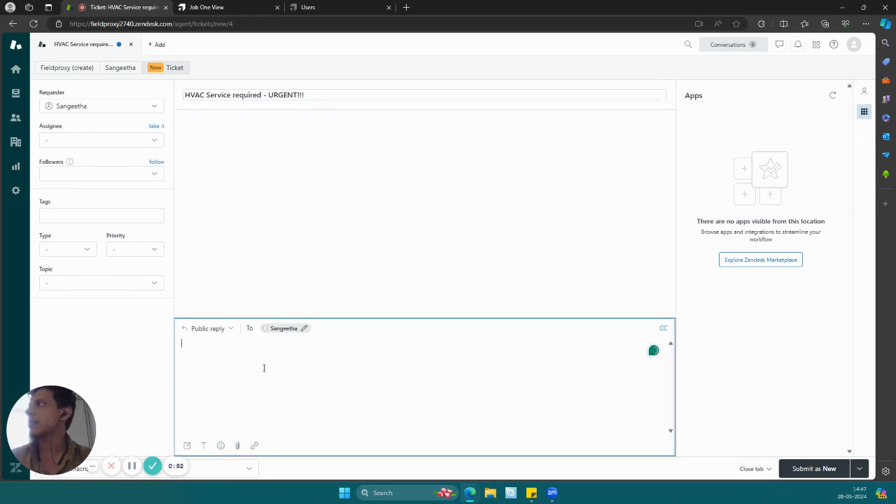
click(106, 141)
click(195, 361)
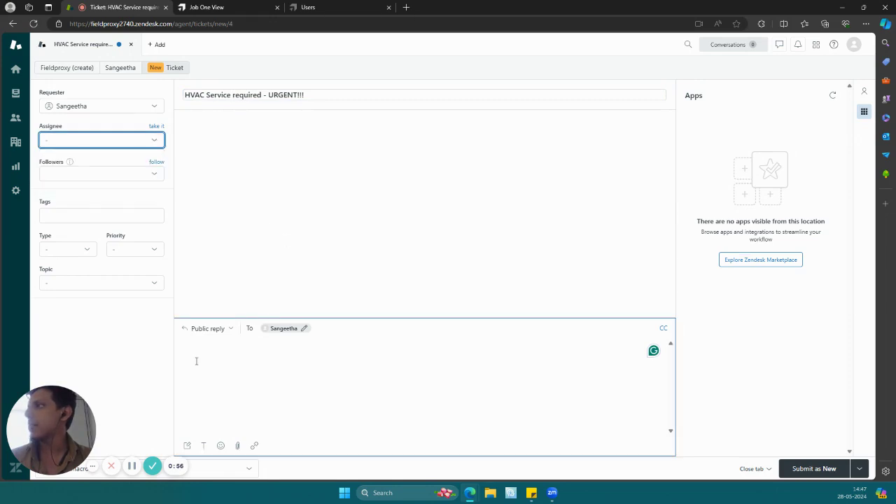
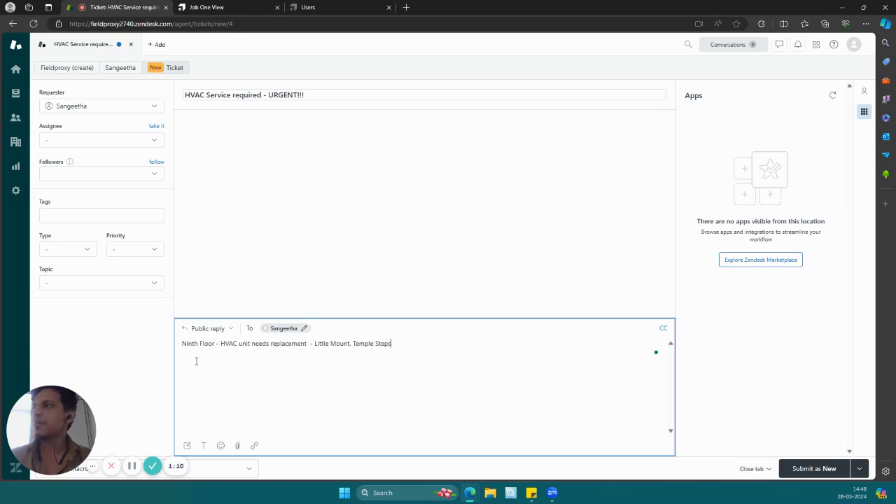
click(802, 469)
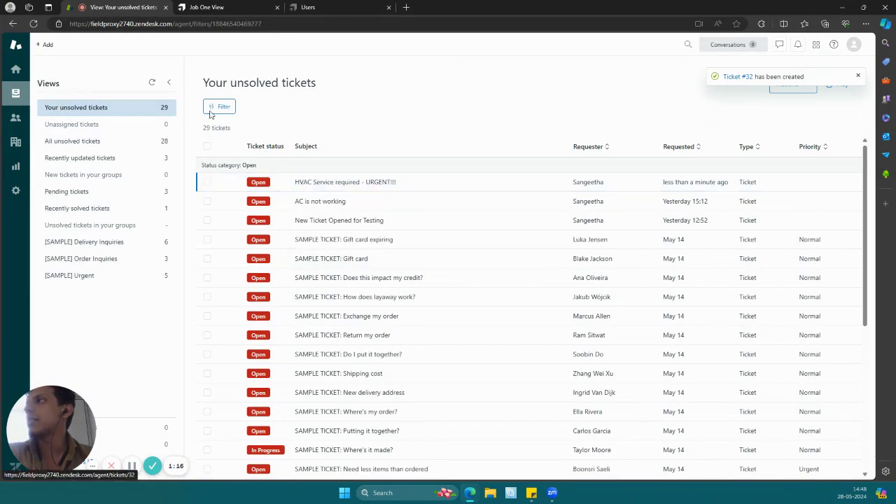
- Open the "HVAC Service required - URGENT!!!" ticket and start a Fieldproxy job from it
click(343, 184)
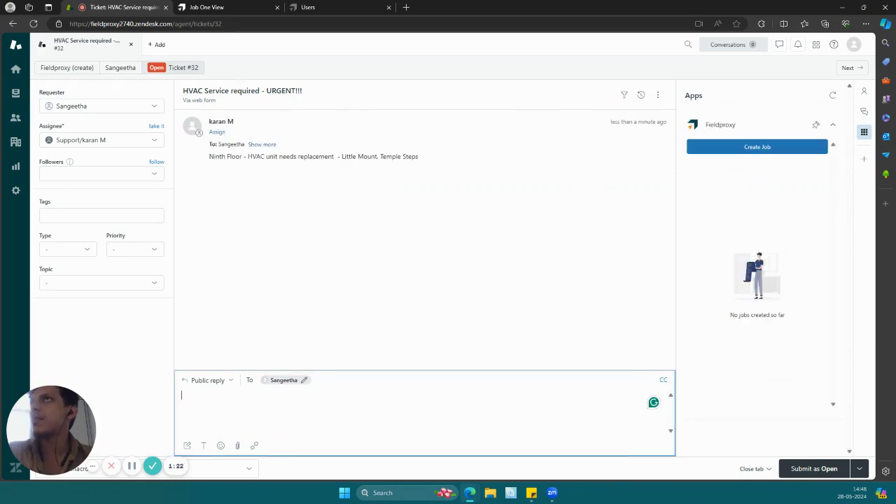
click(864, 132)
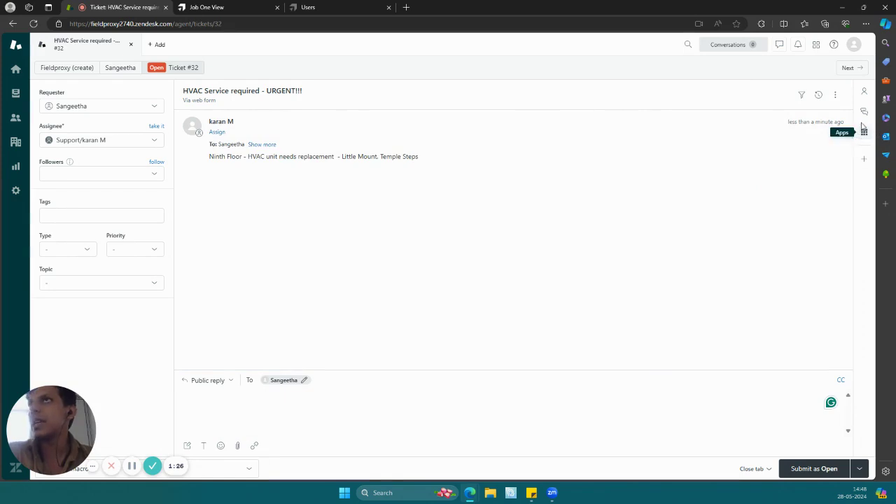
click(864, 133)
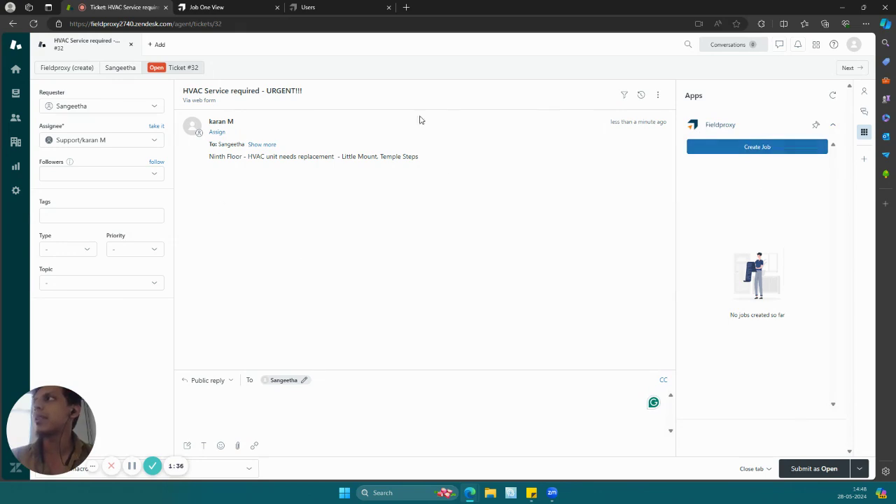
click(734, 149)
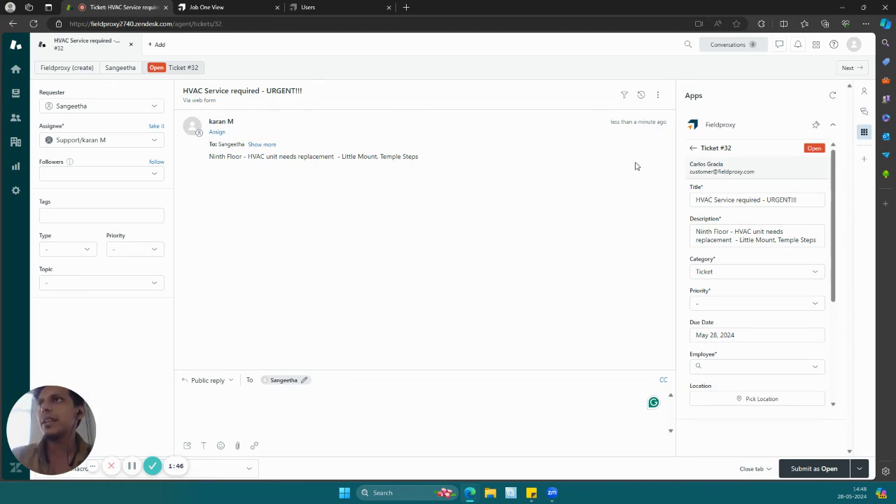
- Set the Fieldproxy job's priority to Urgent and assign it to the employee "test", keeping the Ticket category
scroll(747, 265, down, 1)
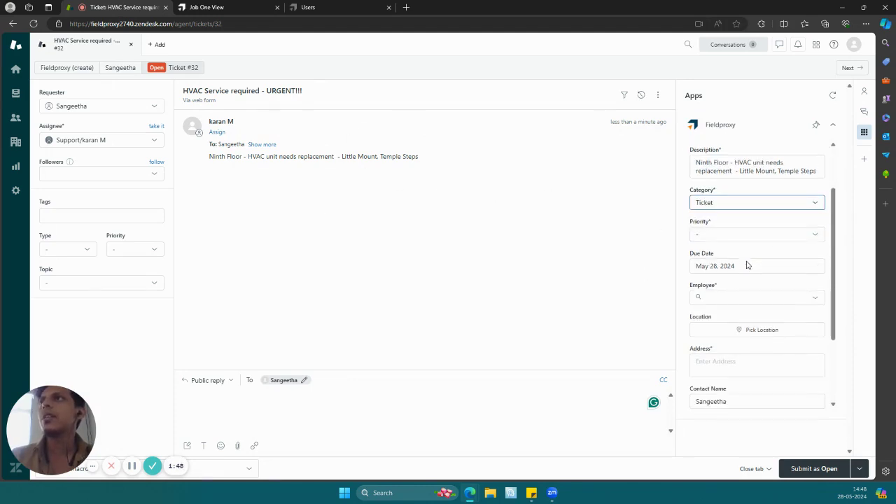
click(761, 204)
click(760, 204)
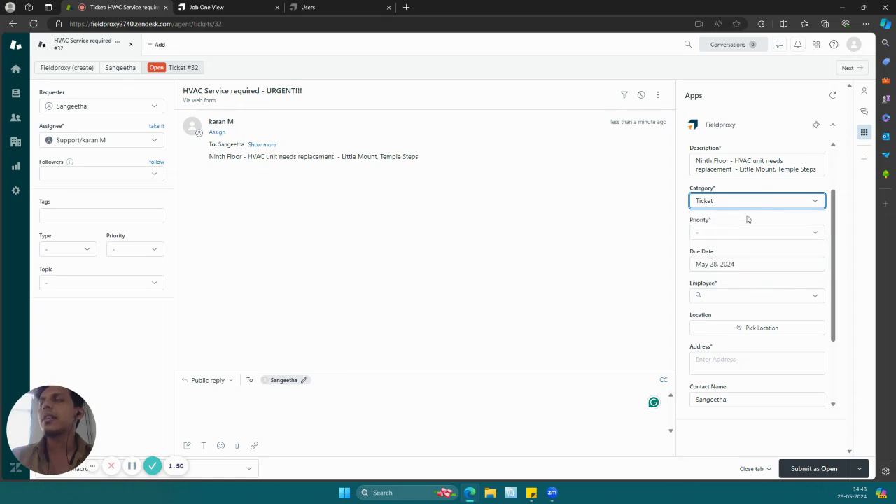
click(749, 232)
click(738, 290)
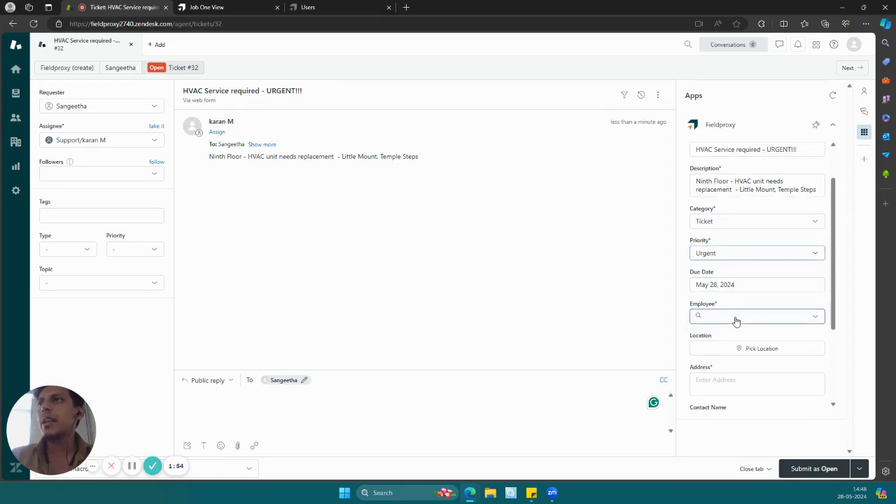
click(736, 316)
click(736, 334)
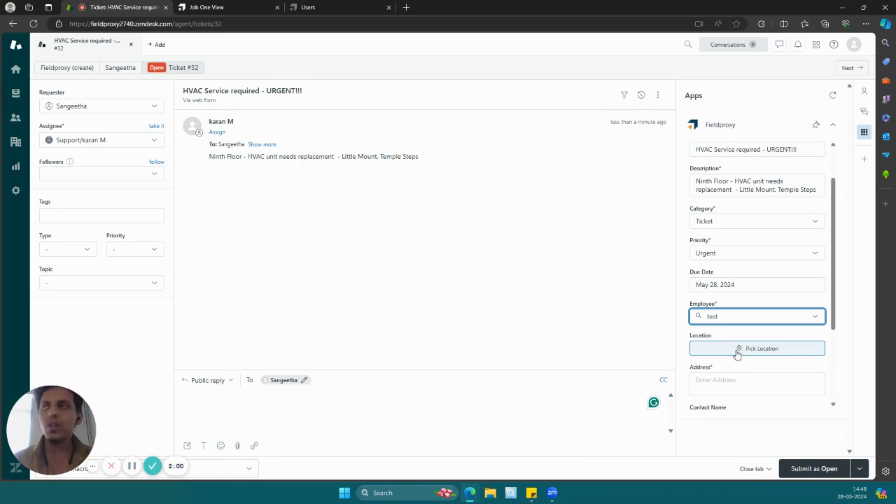
- Search the job's location map for the site address given in the ticket and confirm that location
click(738, 348)
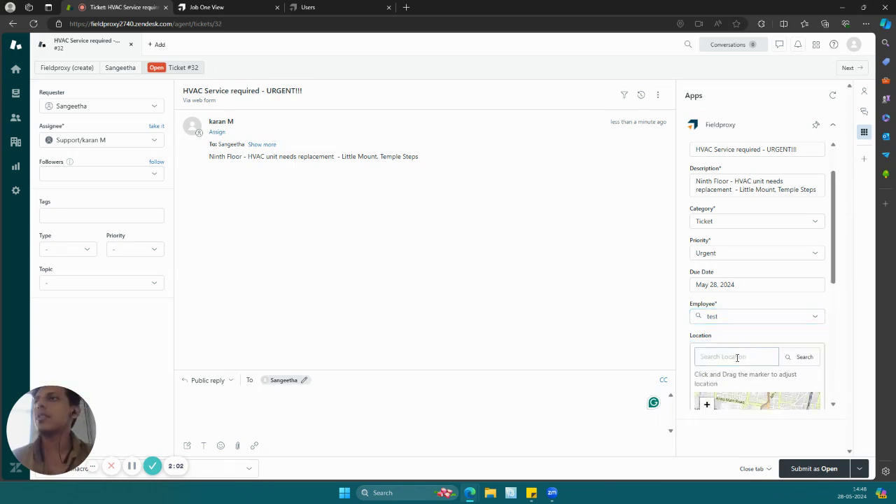
scroll(738, 357, down, 3)
scroll(737, 359, down, 1)
click(747, 275)
scroll(747, 276, up, 2)
click(748, 196)
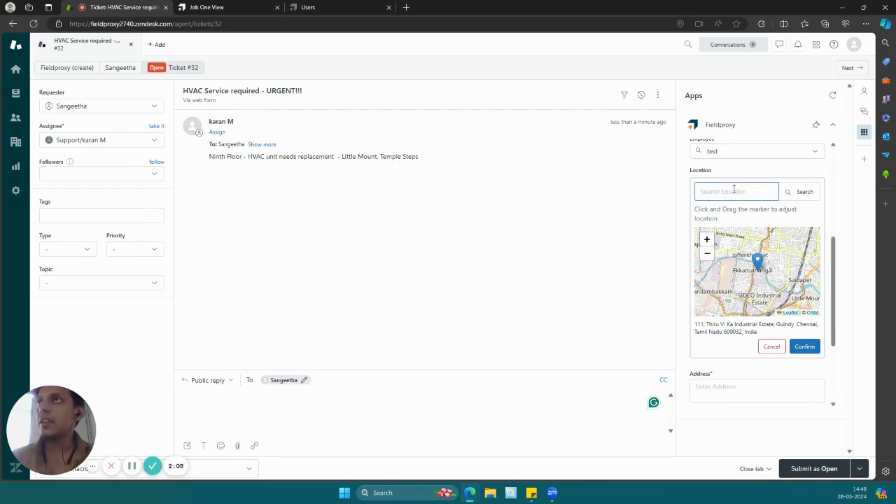
click(720, 197)
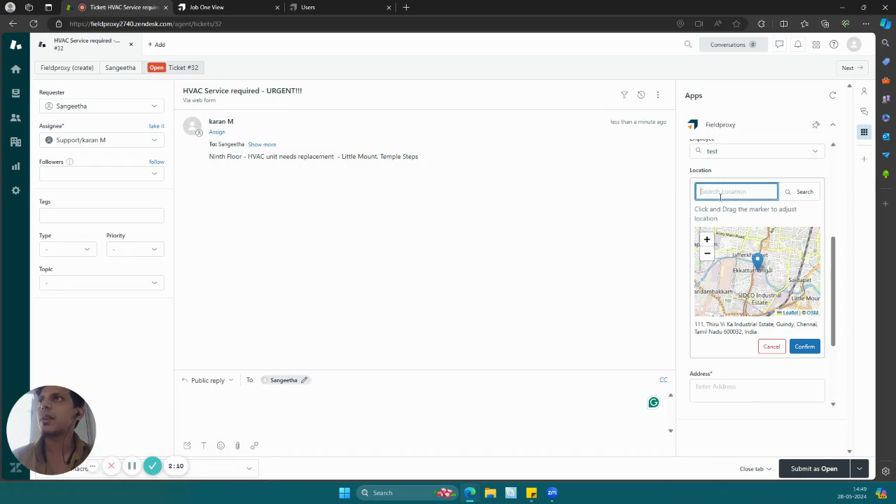
text(temple steps little mount)
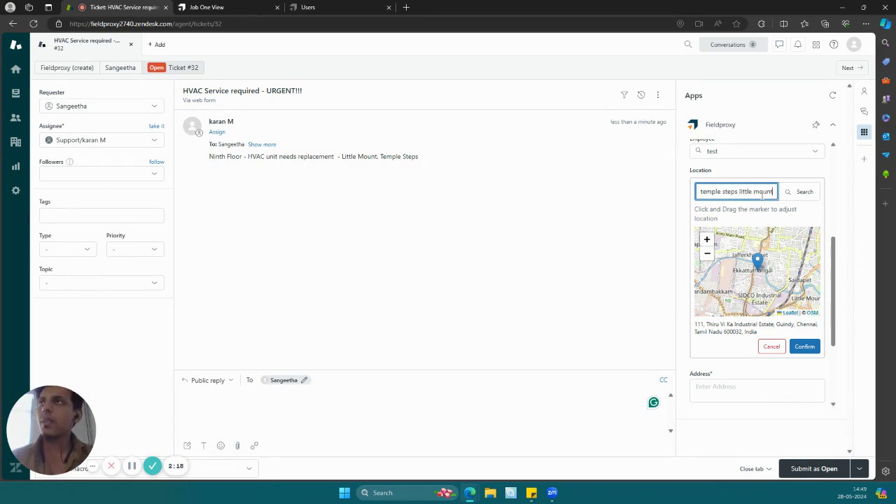
click(800, 191)
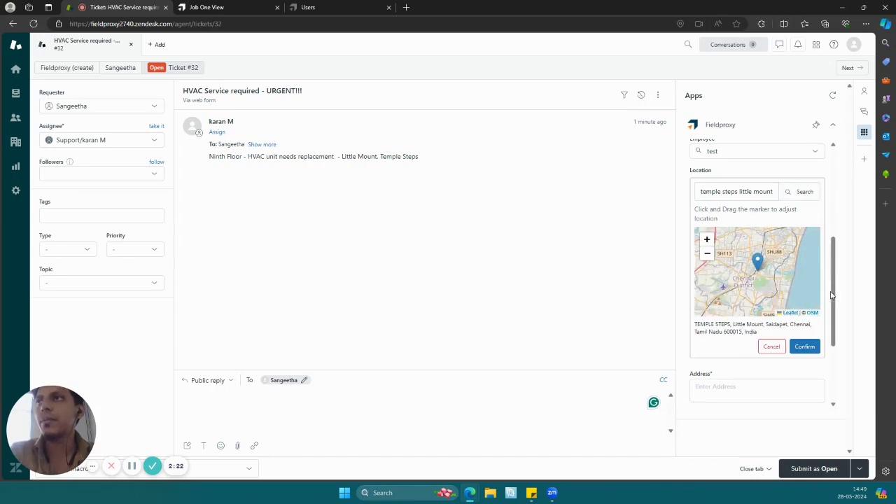
click(804, 346)
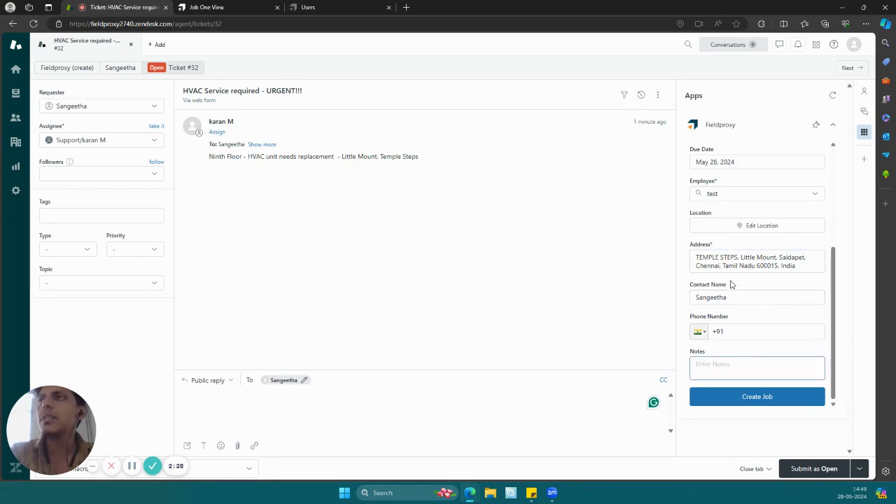
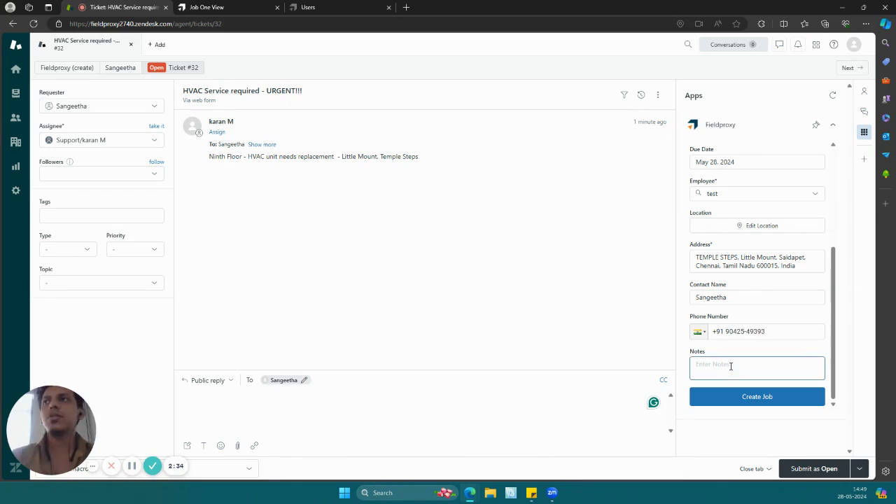
- Enter the contact's phone number and create the Fieldproxy job
click(761, 404)
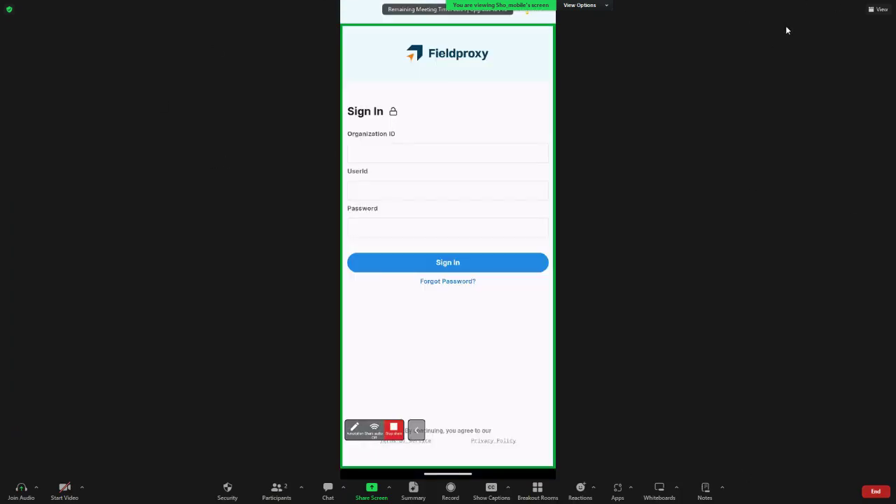
- Switch to the Zoom meeting showing the shared phone screen, shrink its window, place it beside the job card and return to the ticket
key(alt+Tab)
click(552, 493)
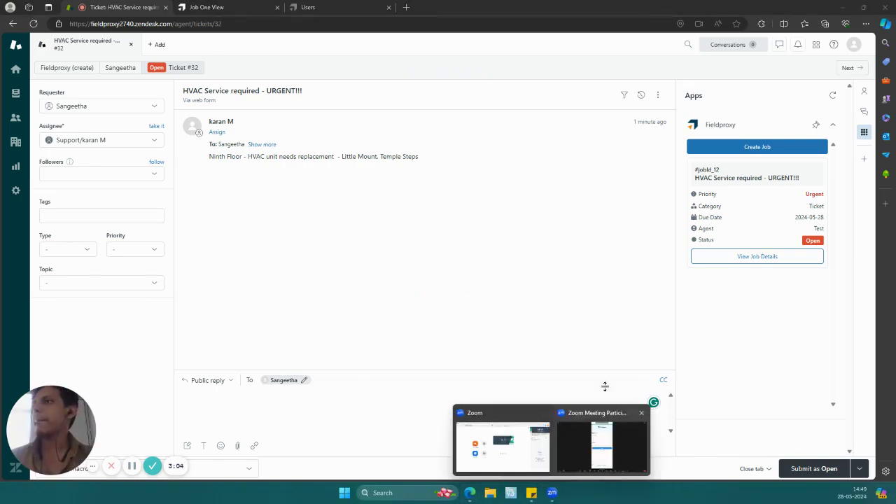
click(605, 424)
double_click(680, 6)
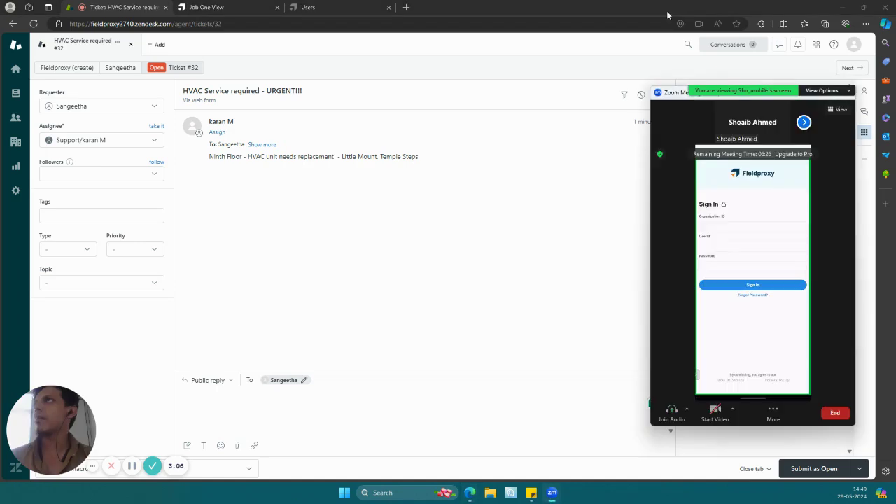
click(657, 93)
click(508, 126)
drag(685, 102, 506, 112)
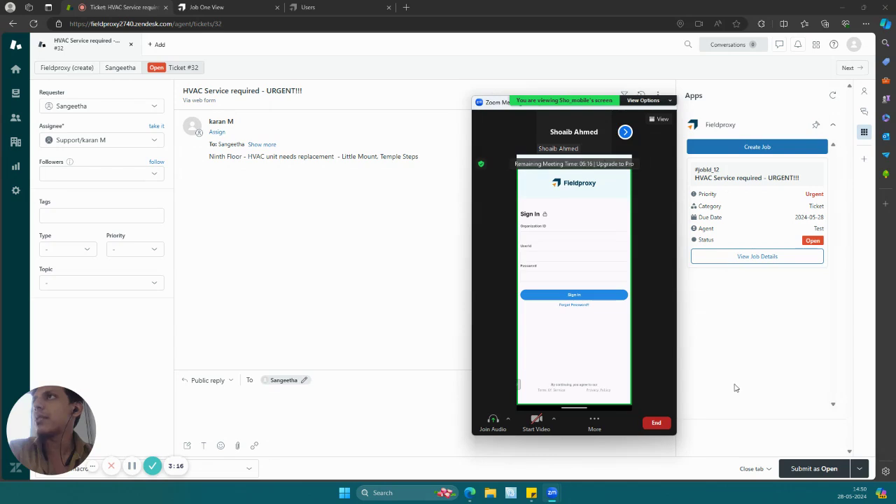
click(735, 354)
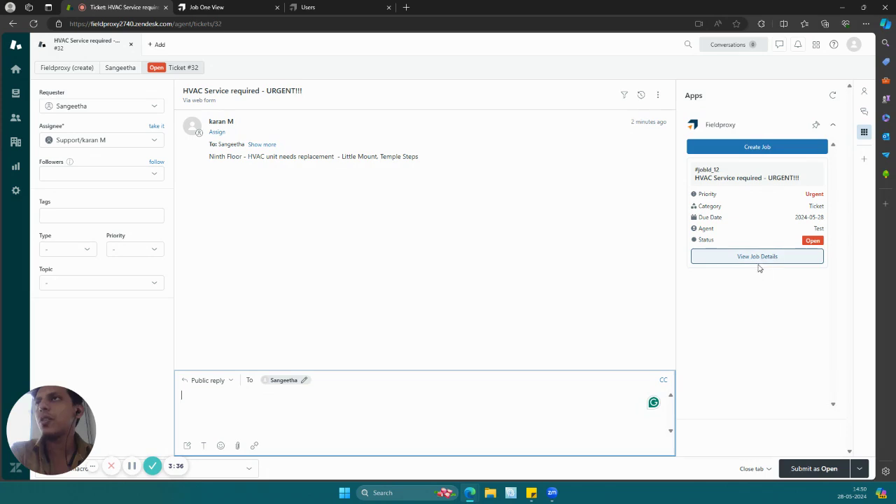
- Bring the Zoom phone view back up to follow the technician's app, and reload the ticket page to refresh the job status
mouse_move(543, 490)
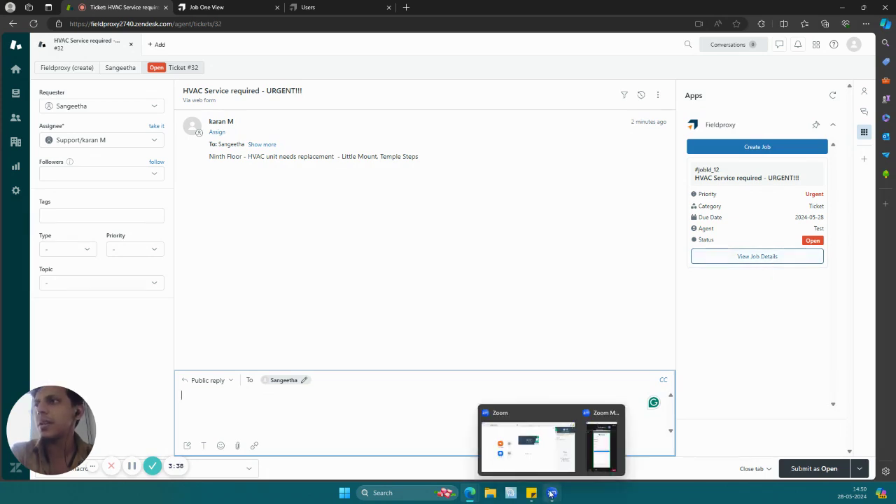
click(623, 445)
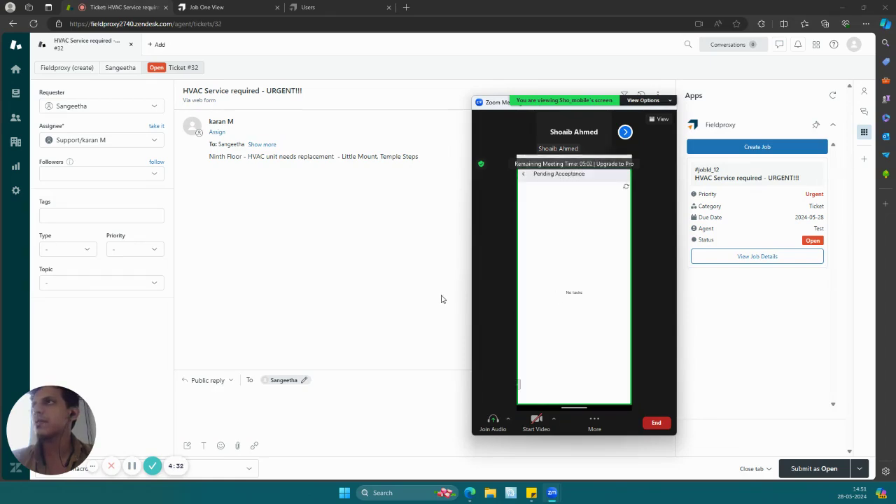
click(33, 25)
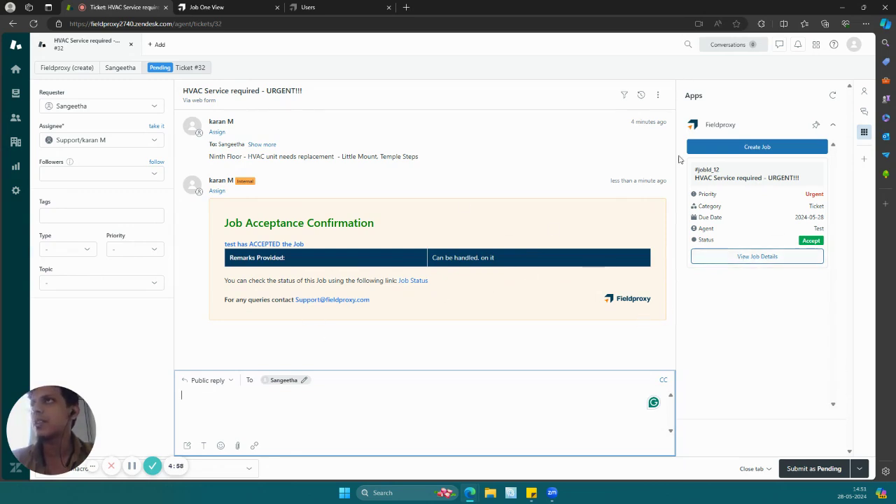
- Open the HVAC job's details in Fieldproxy and close the old Job One View and Users browser tabs
click(735, 258)
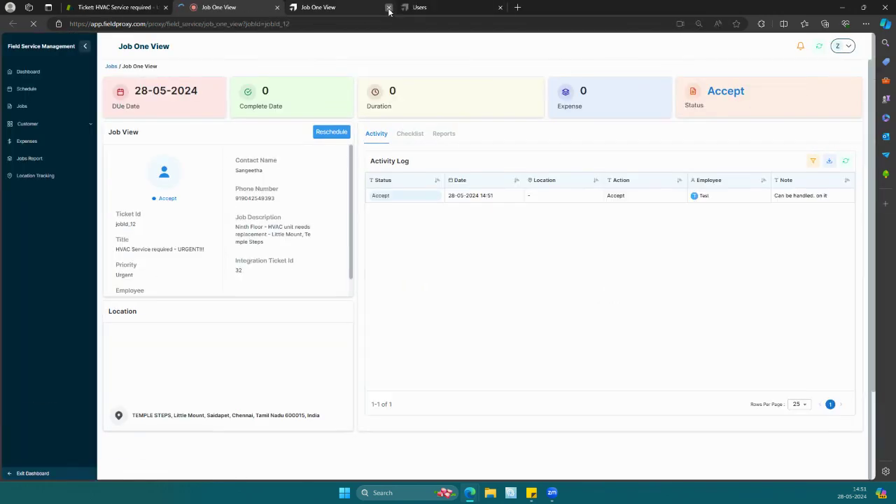
click(389, 7)
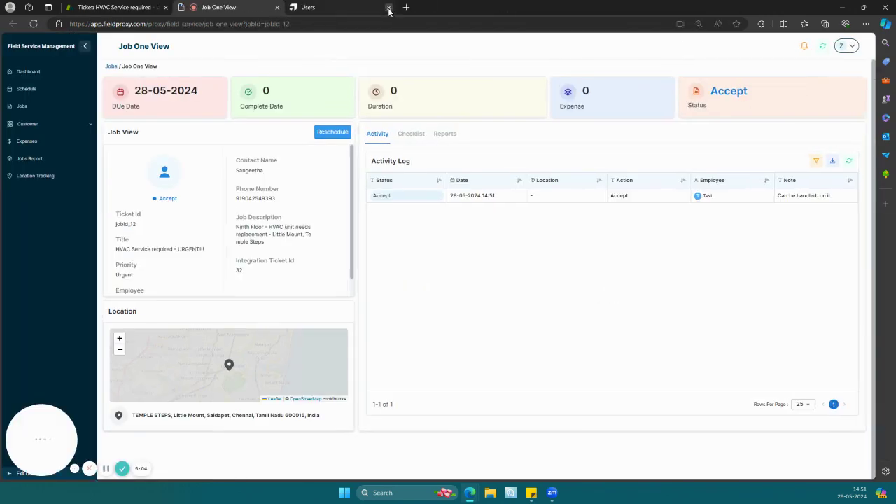
click(389, 7)
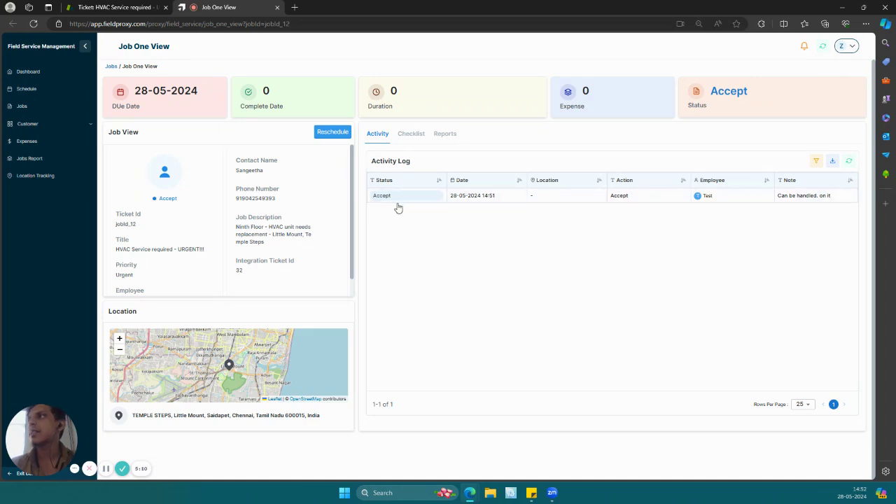
- View the HVAC job's checklist and reports in Fieldproxy, and return to the Zendesk ticket
click(422, 135)
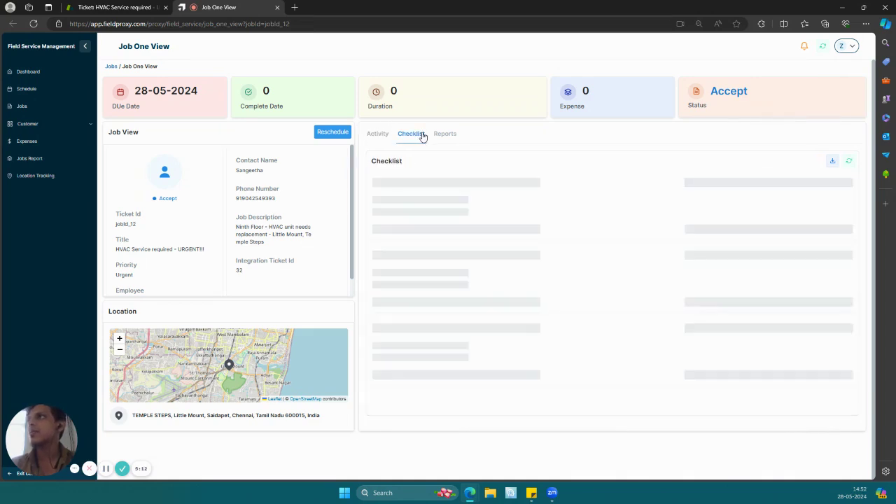
click(454, 134)
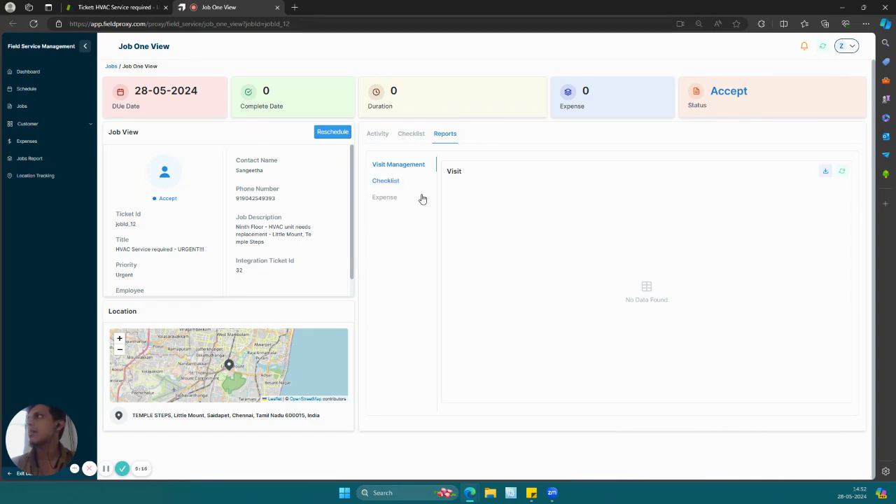
click(108, 7)
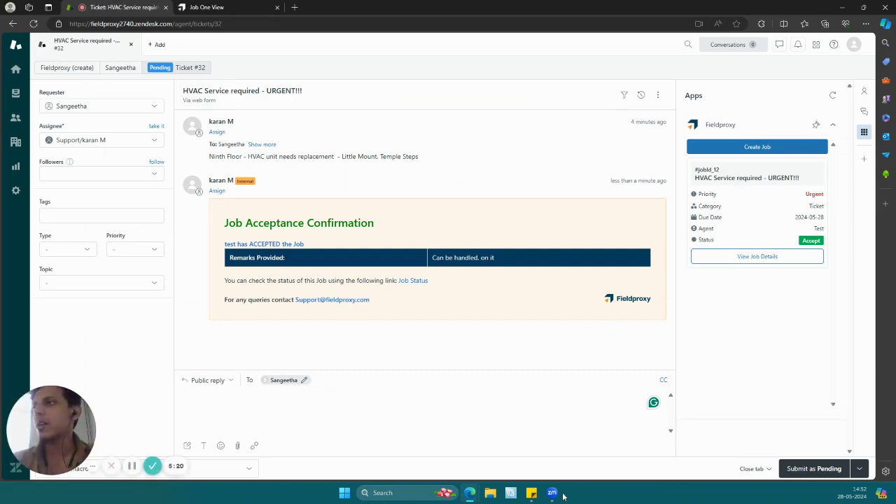
- Bring up the Zoom phone view and move it over the apps panel, clear of the ticket conversation
mouse_move(564, 495)
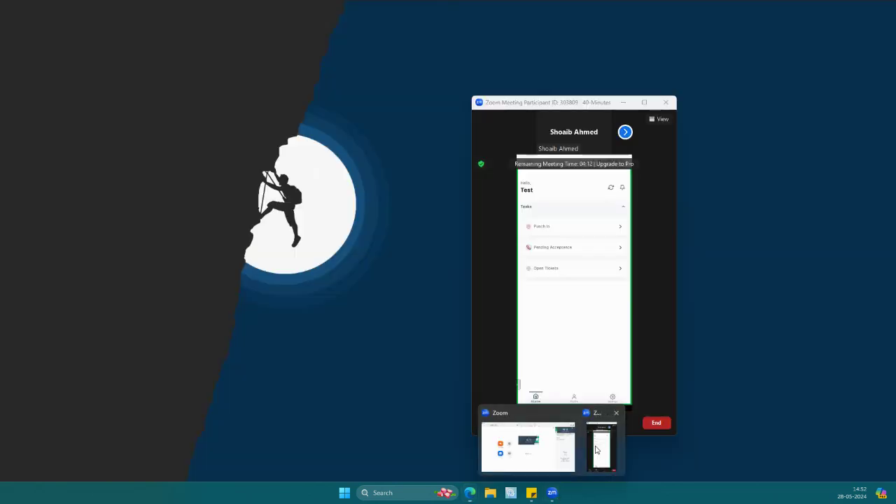
click(600, 448)
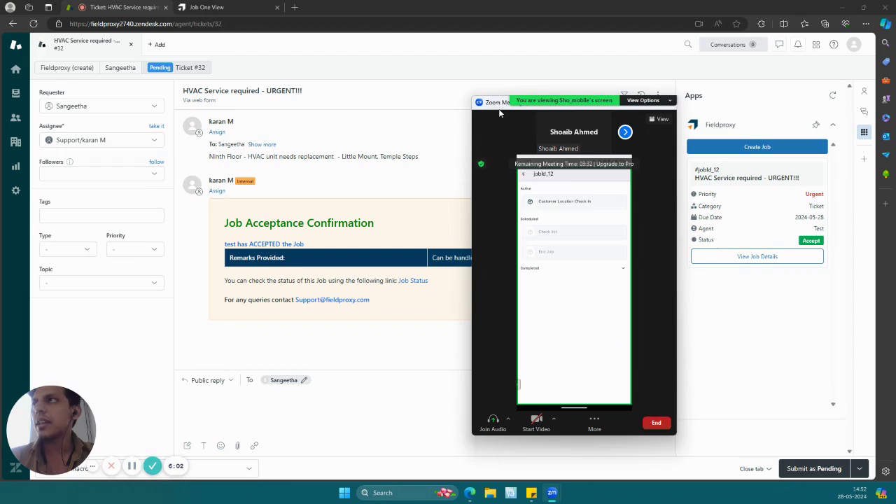
drag(499, 110, 686, 100)
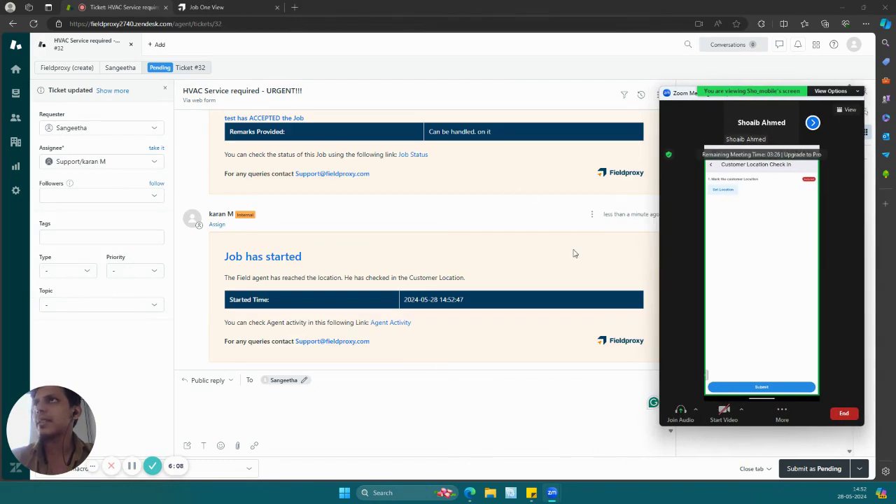
click(355, 417)
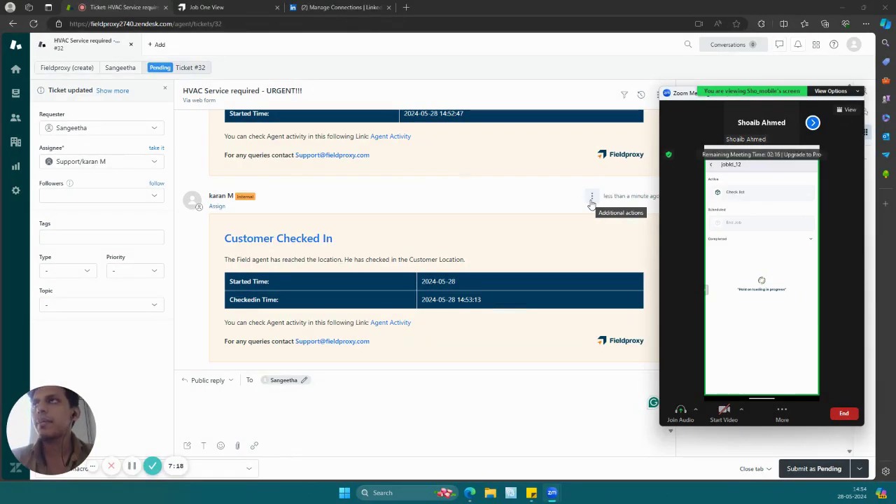
- Return to the ticket, close the check-in note's additional actions and reload the page to refresh the job status
click(592, 203)
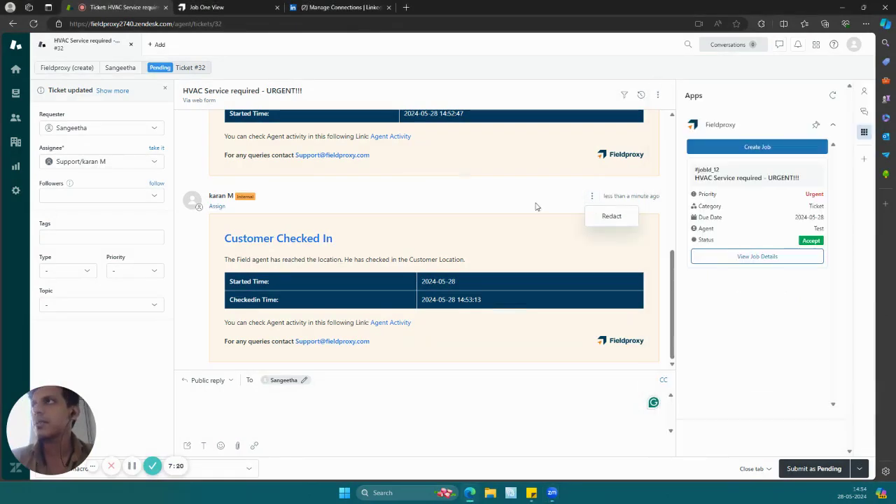
click(514, 205)
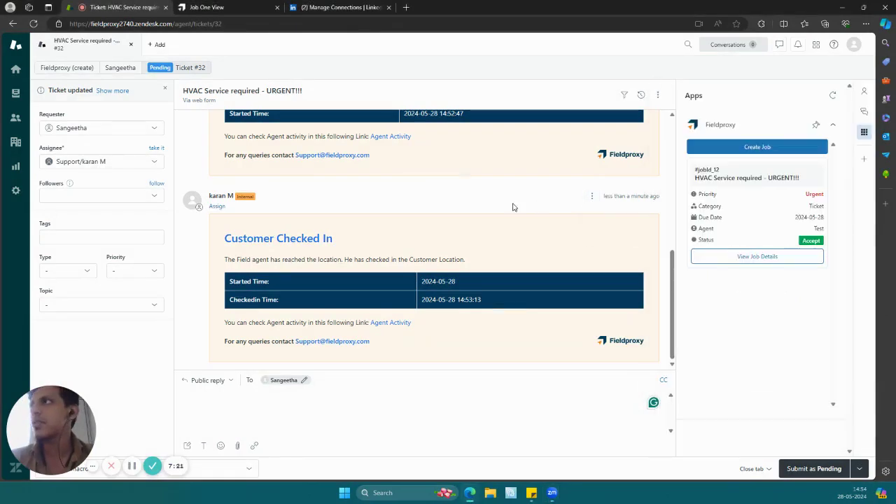
click(33, 23)
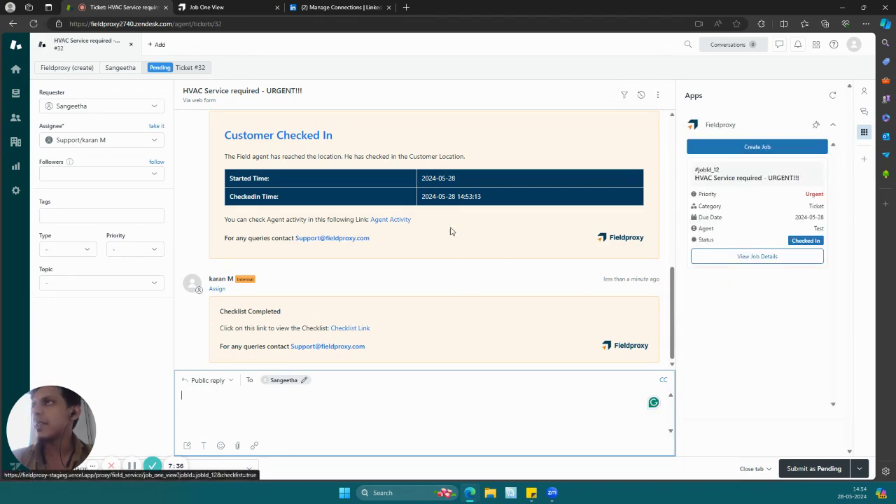
- Open the HVAC job's details from the ticket and review the technician's submitted checklist
click(729, 258)
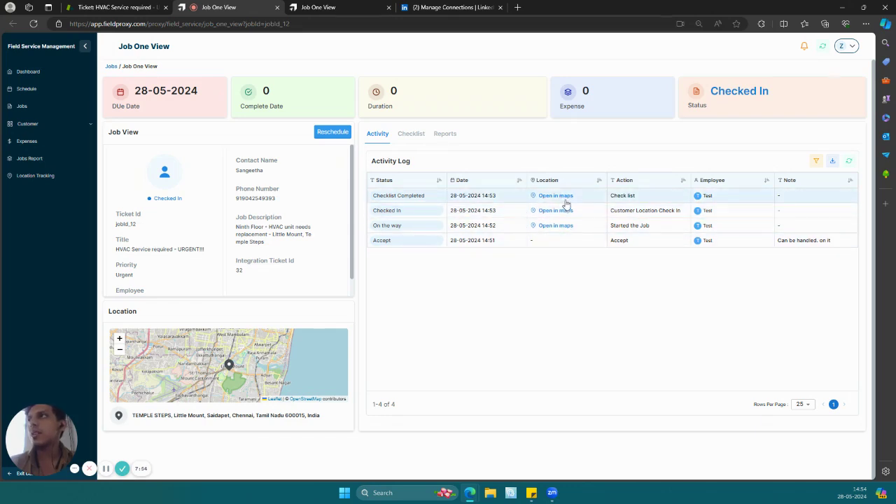
click(412, 133)
scroll(435, 248, down, 5)
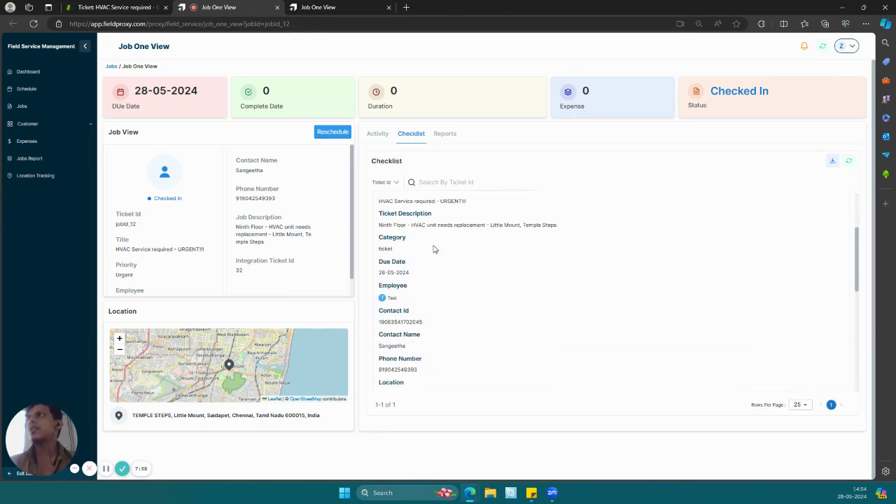
scroll(434, 248, up, 5)
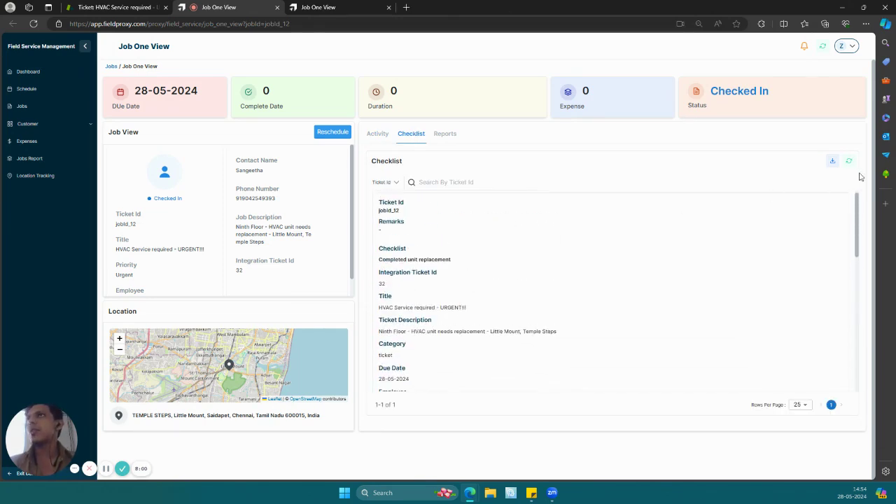
- Download the job's checklist, and look at its visit reports before returning to the ticket
click(836, 160)
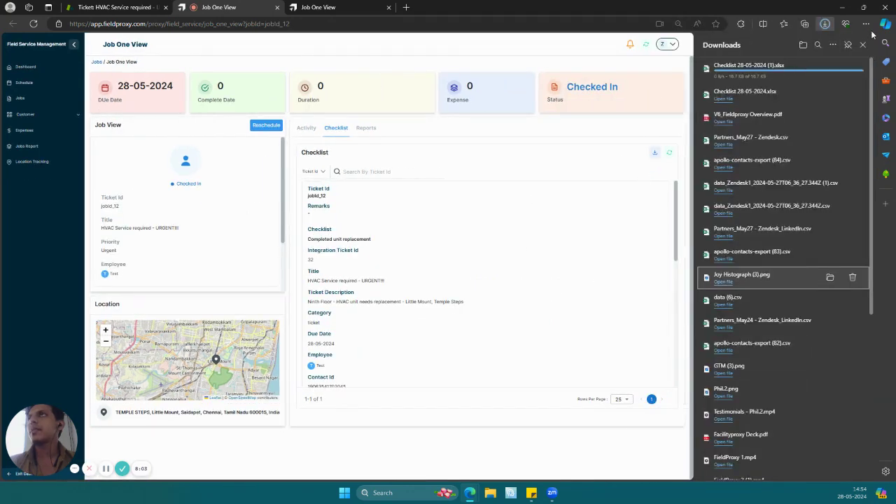
click(862, 44)
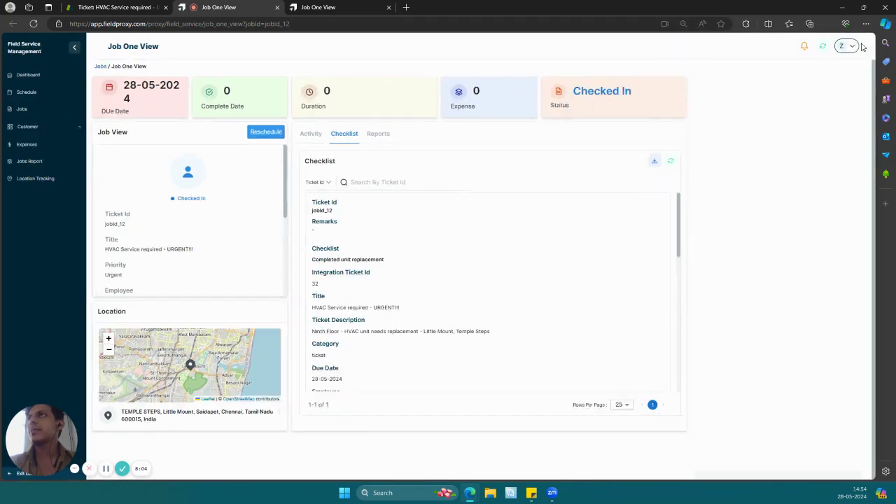
click(447, 134)
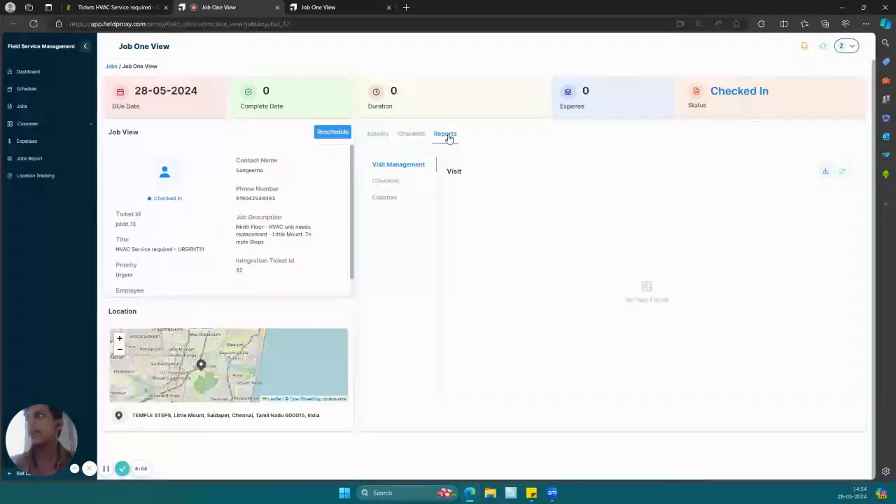
click(98, 4)
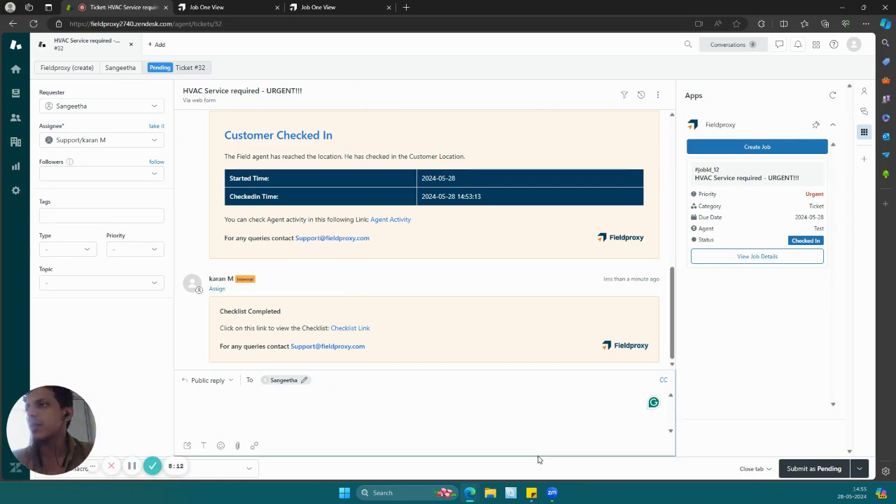
- Follow the technician's job submission in the Zoom phone view, and reload the ticket to update the job card
mouse_move(552, 492)
click(601, 446)
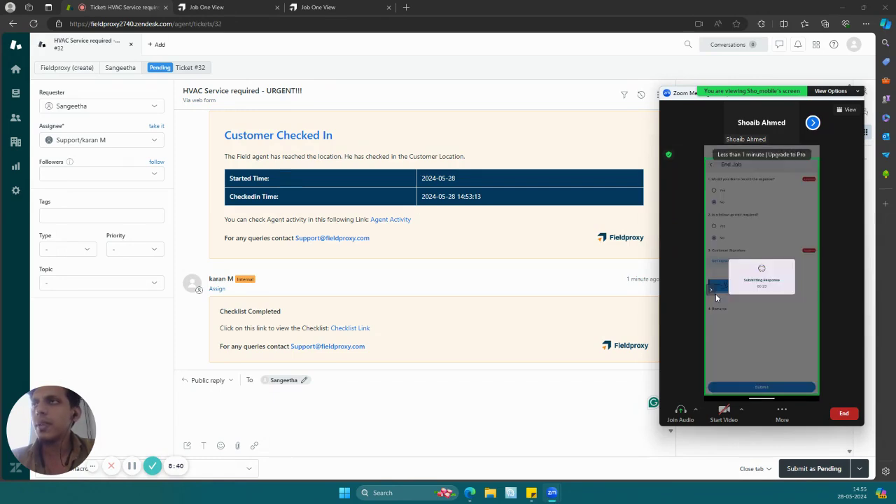
click(631, 274)
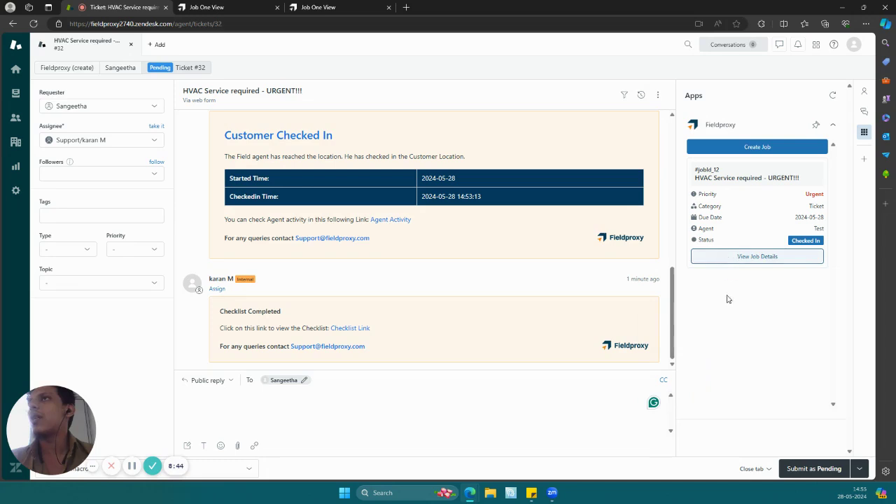
click(33, 23)
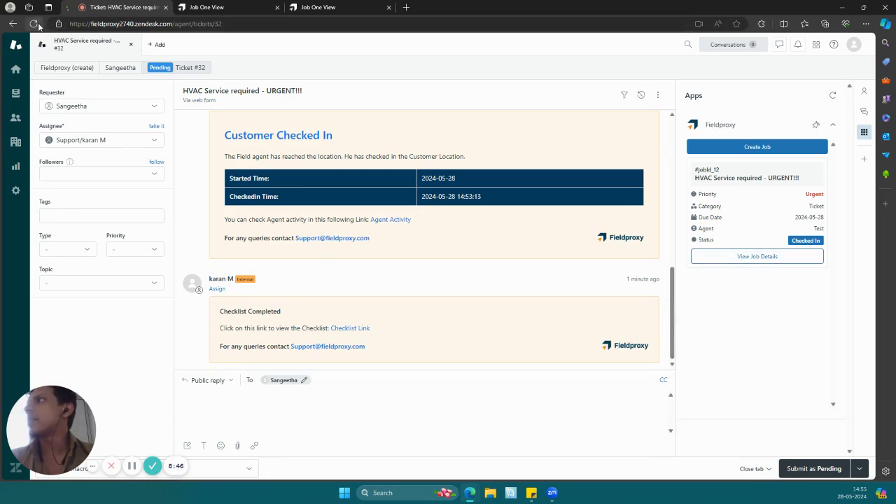